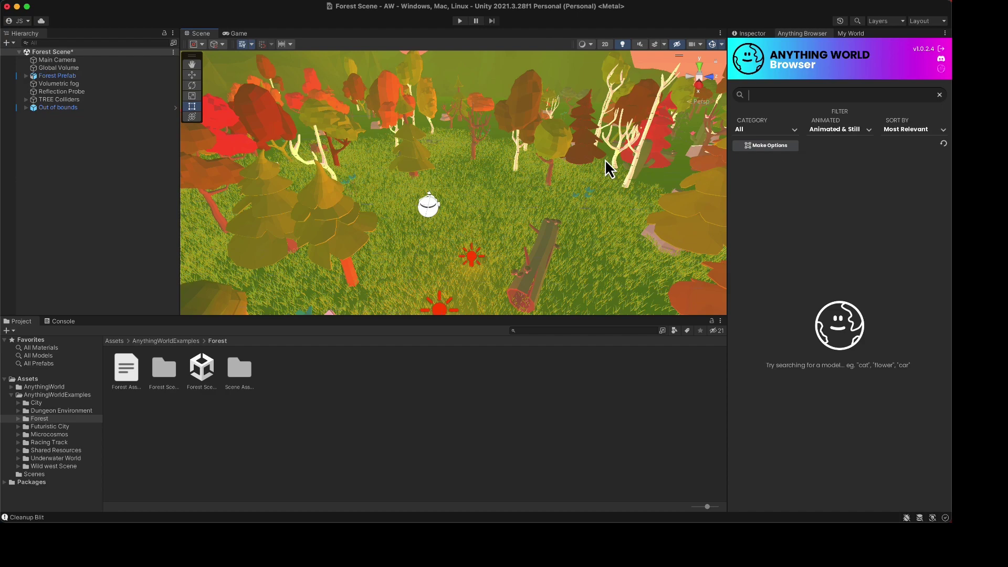
In Chrome, join Anything World and open the account profile, scrolling to the Extra scenes downloads.
key("super+Tab")
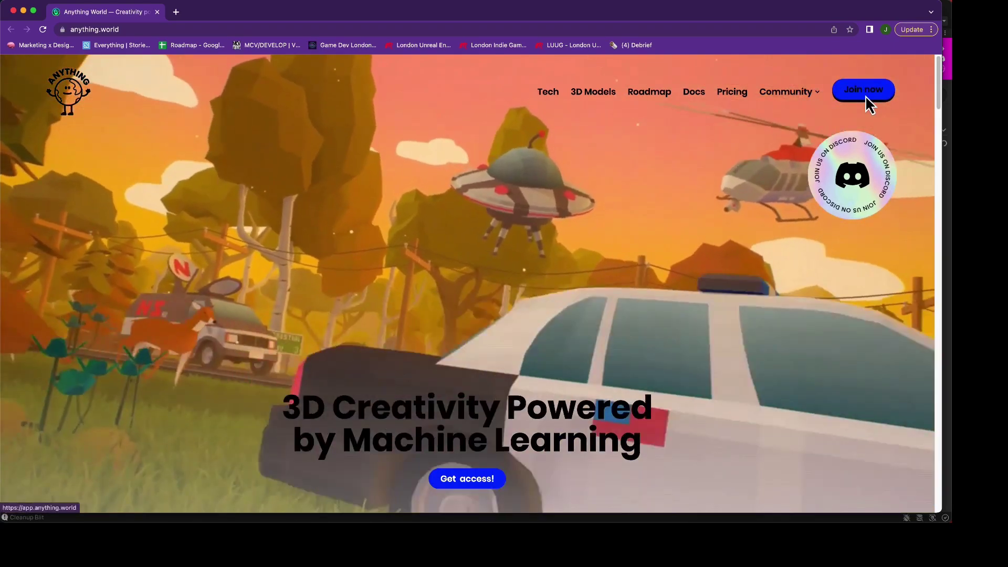
left_click(865, 96)
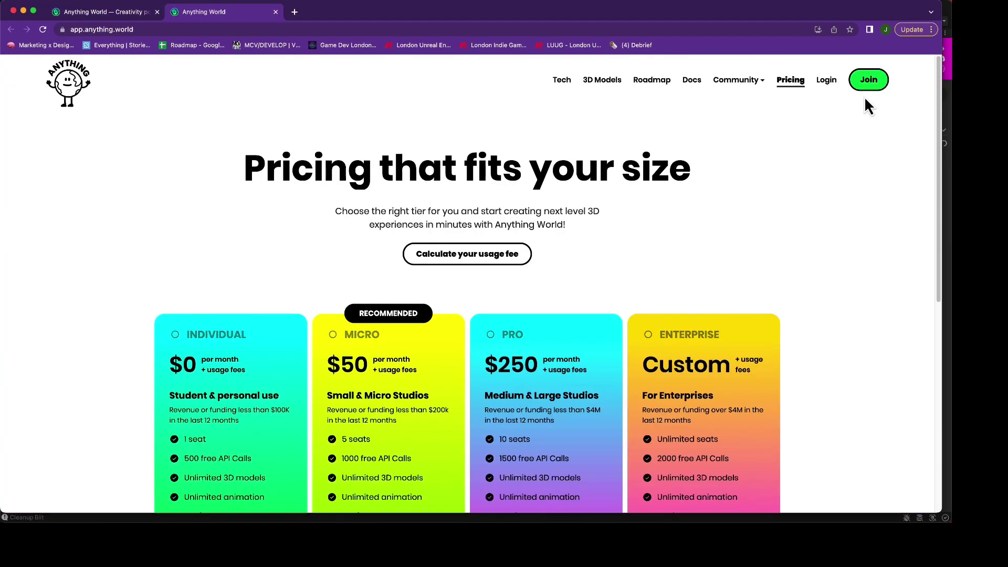
mouse_move(880, 89)
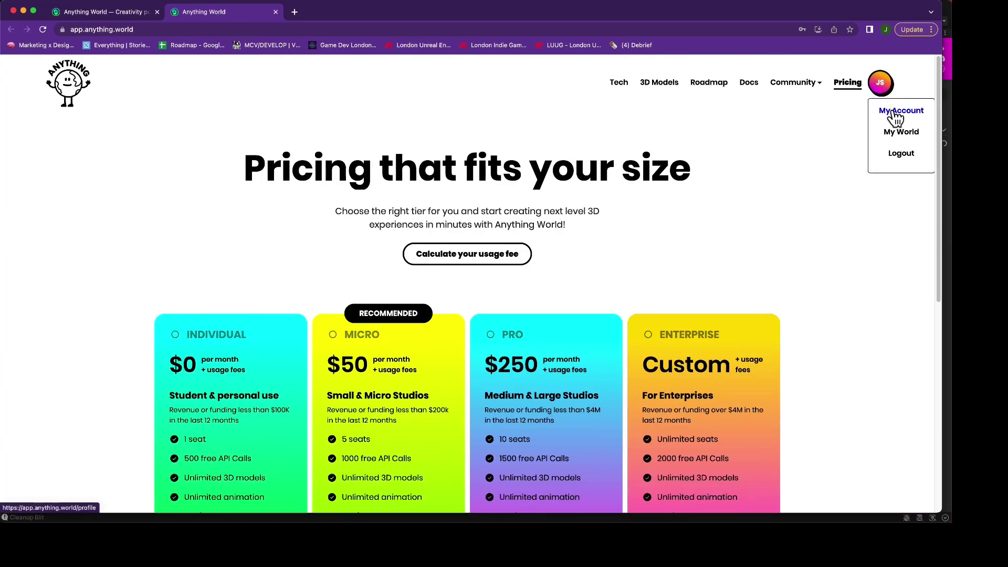
left_click(894, 112)
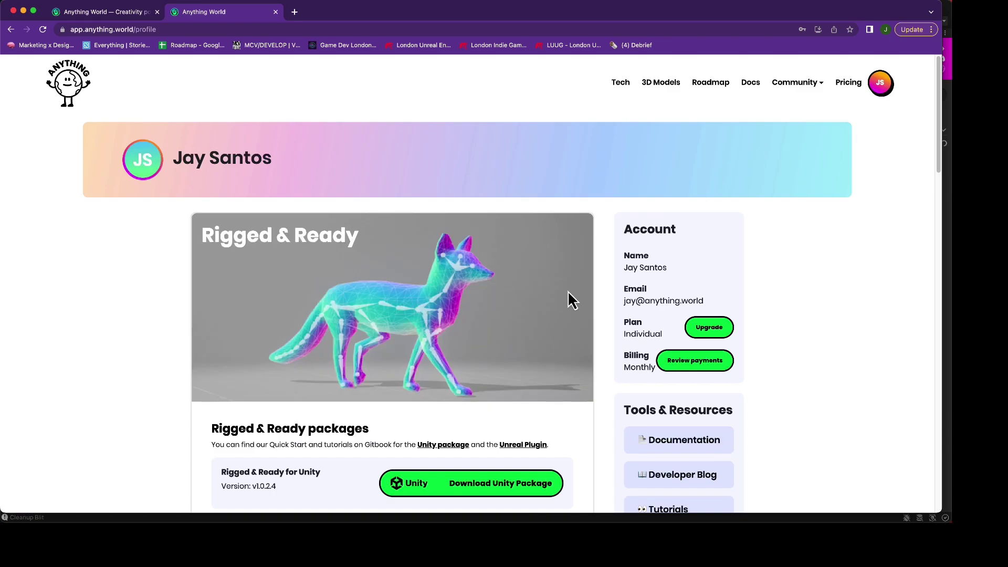
scroll(571, 300, "down", 5)
scroll(569, 293, "down", 6)
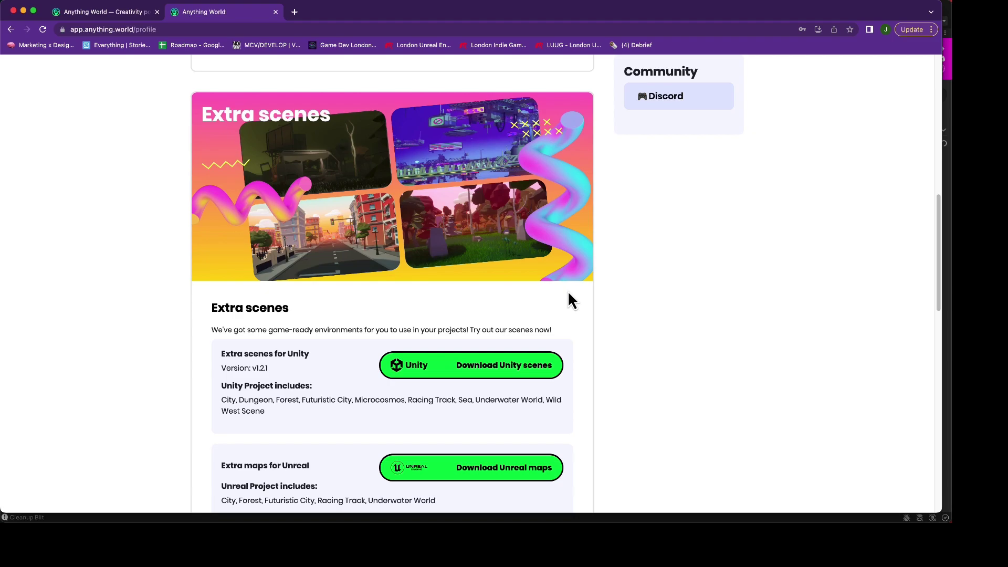
key("super+Tab")
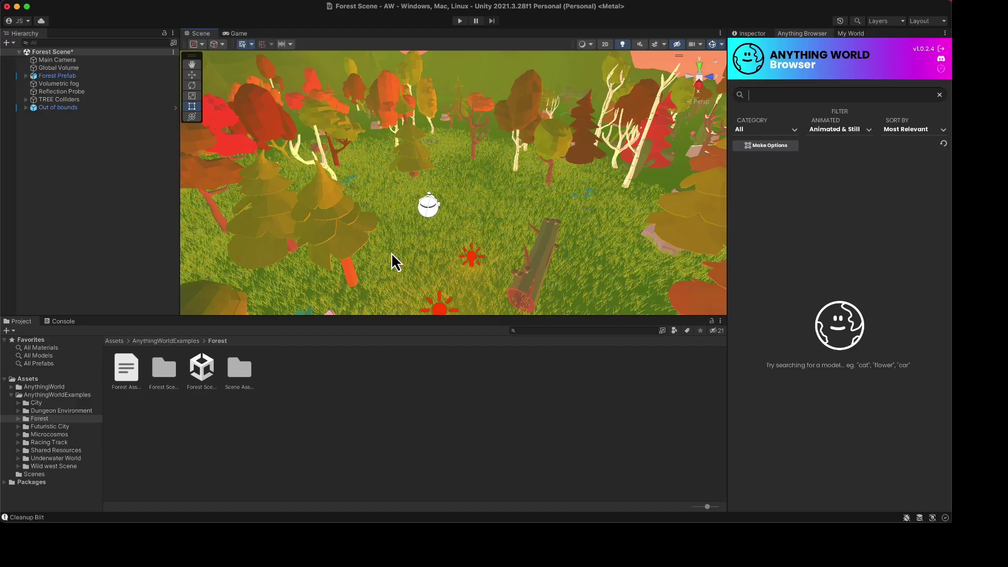
left_click(853, 34)
left_click(814, 34)
left_click(272, 1)
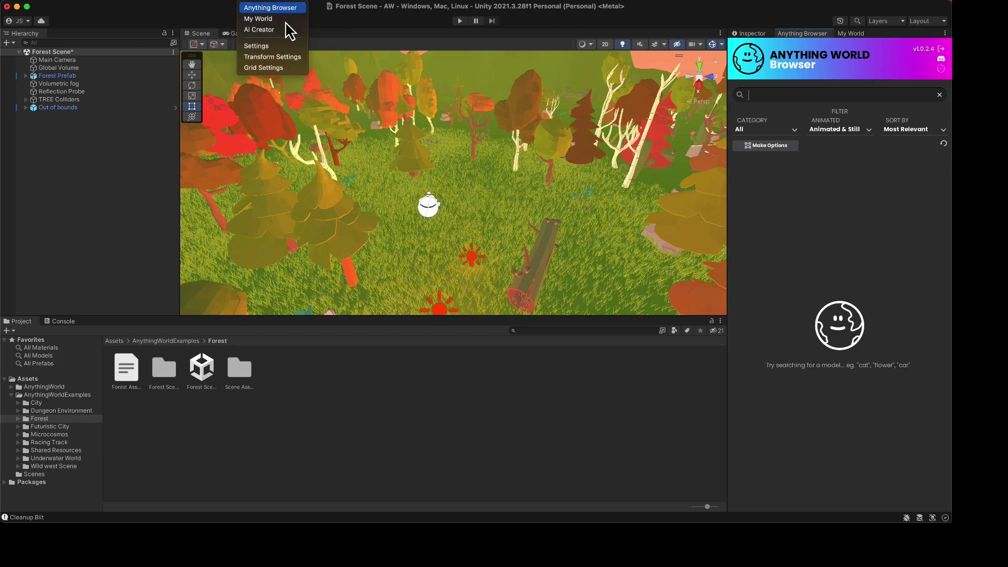
left_click(308, 420)
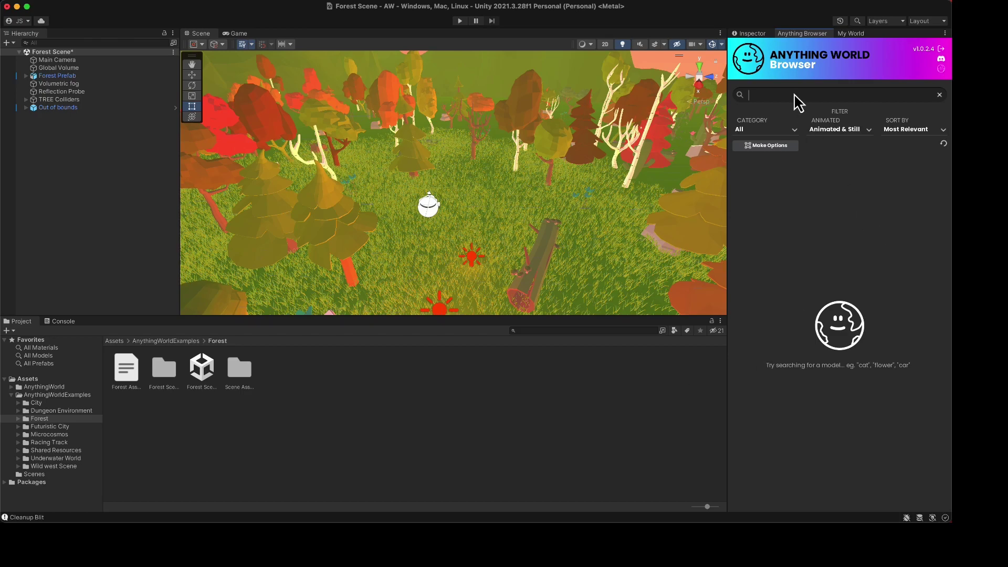
Search the Anything Browser for 'giraffe', keeping the filters on All categories and Animated & Still.
type("giraffe")
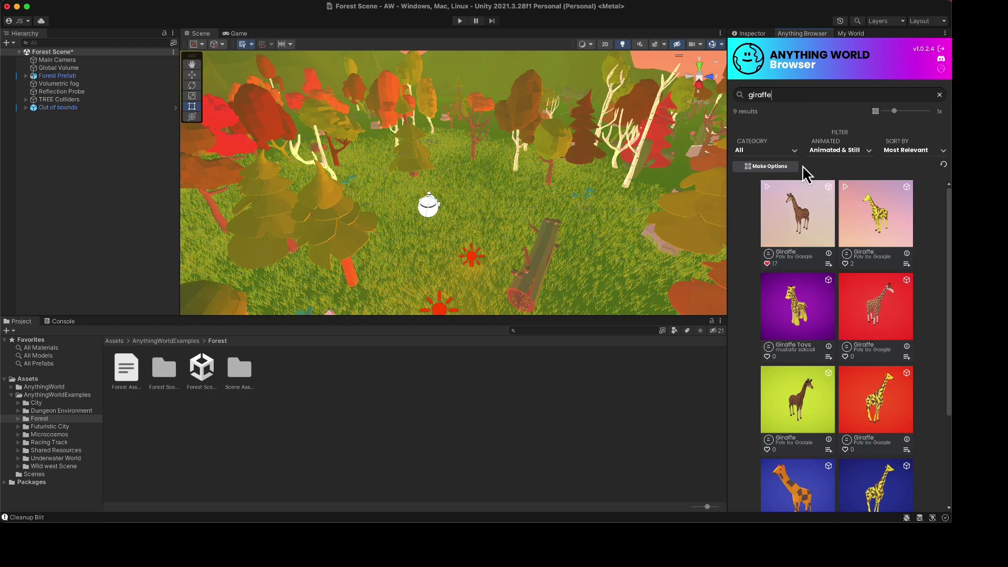
left_click(764, 152)
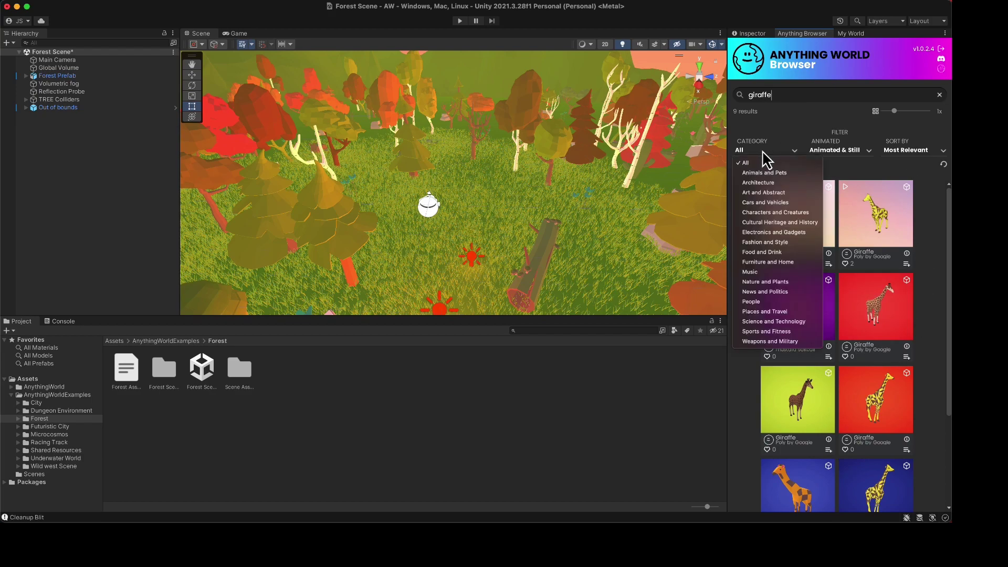
left_click(832, 152)
left_click(838, 152)
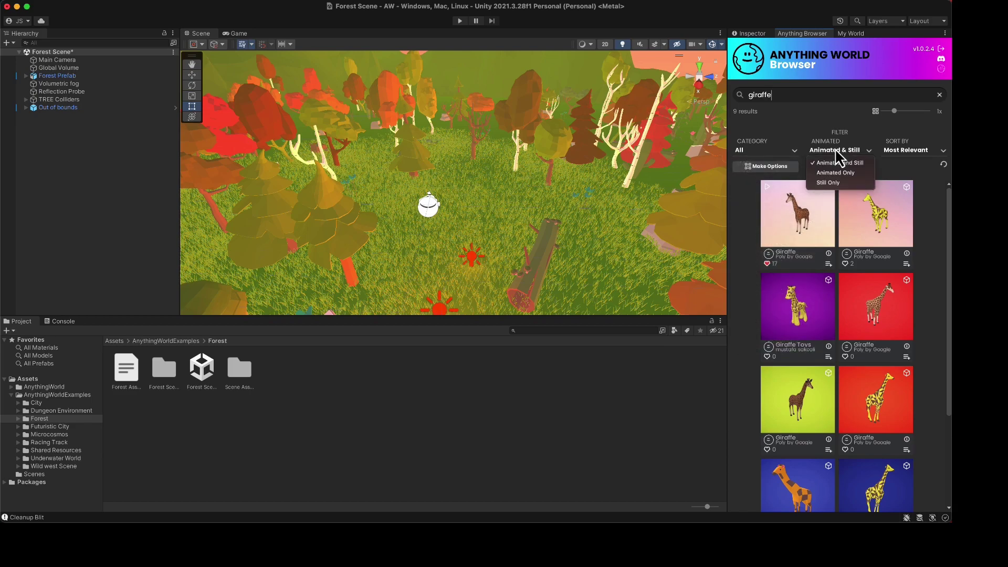
left_click(835, 151)
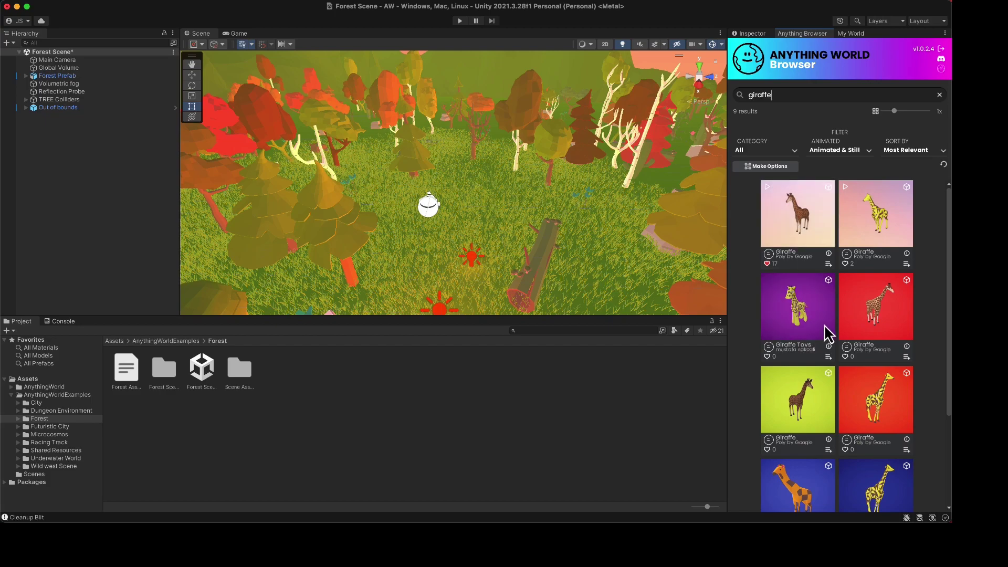
Add the first giraffe model, giraffe#0000, to the Forest Scene and follow it walking in play mode.
left_click(803, 224)
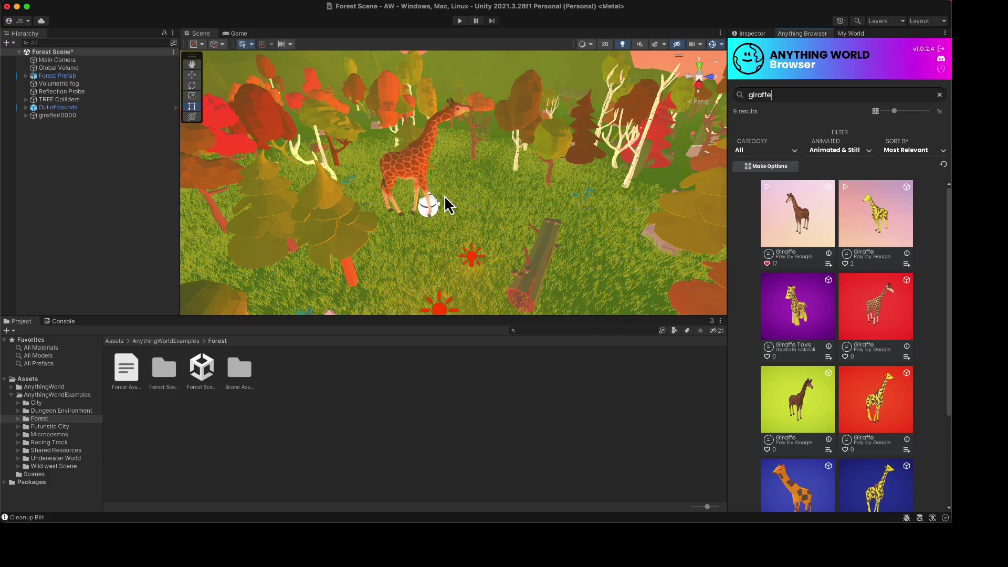
left_click(459, 21)
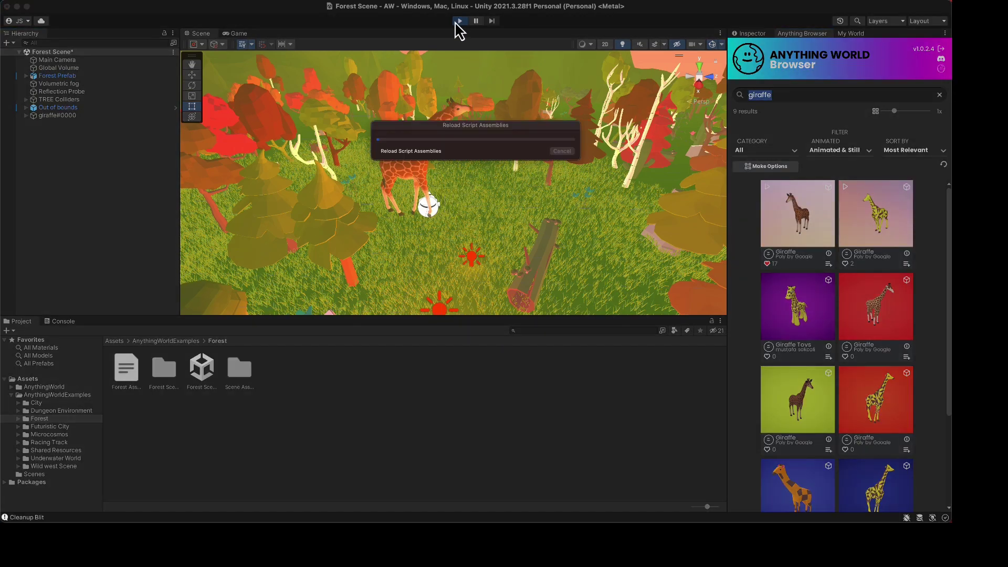
left_click(201, 34)
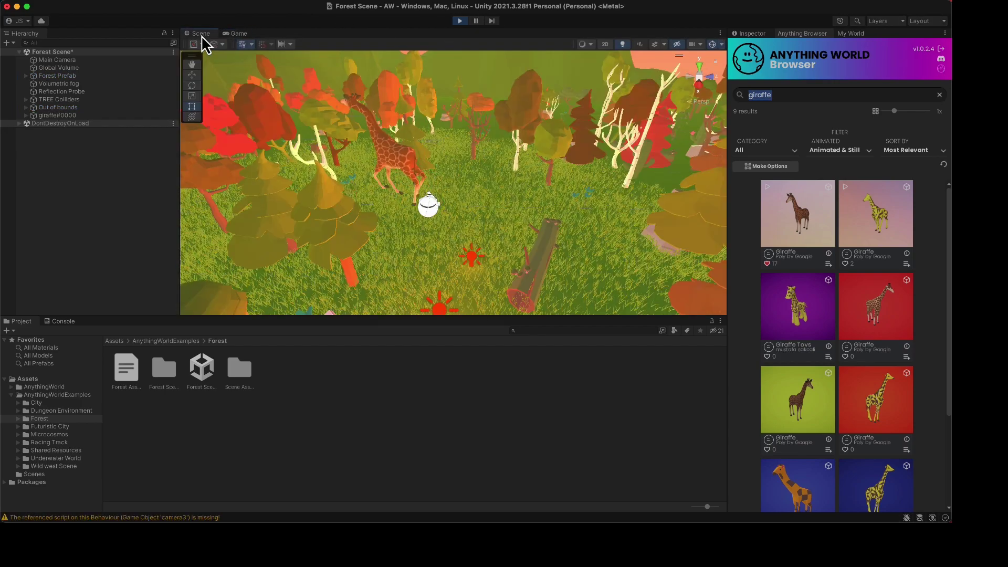
right_click_drag(419, 187, 375, 184)
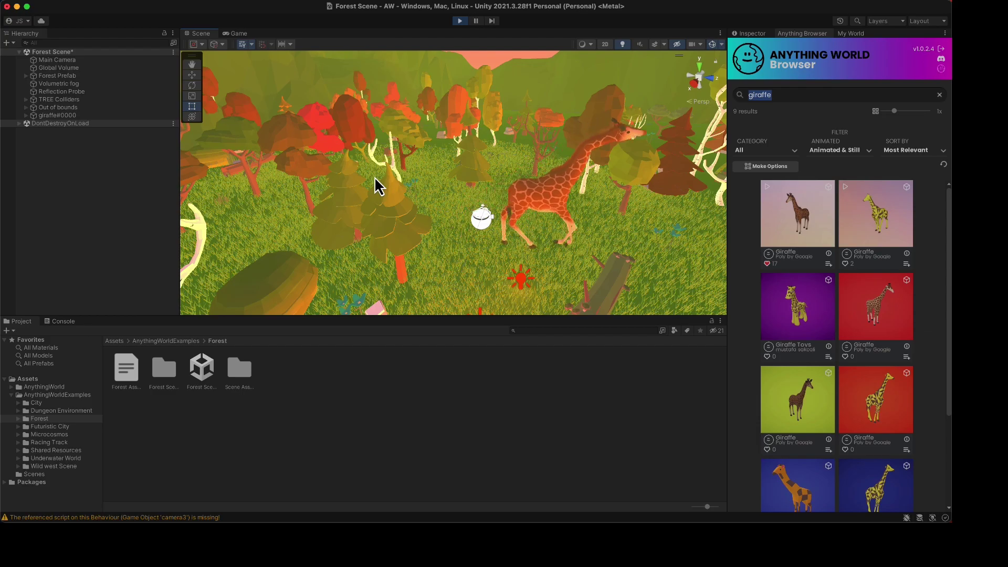
right_click_drag(495, 207, 1005, 213)
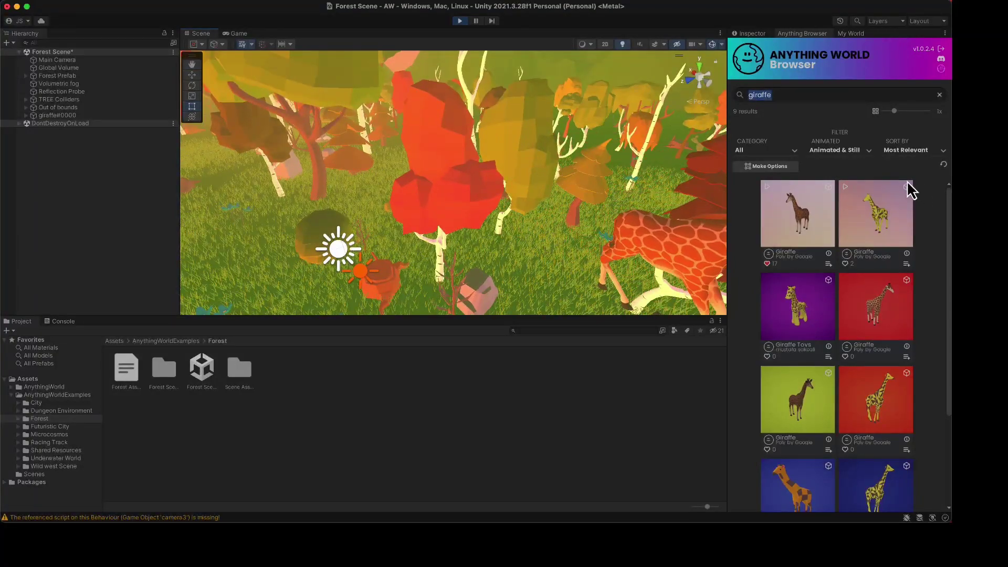
left_click(752, 34)
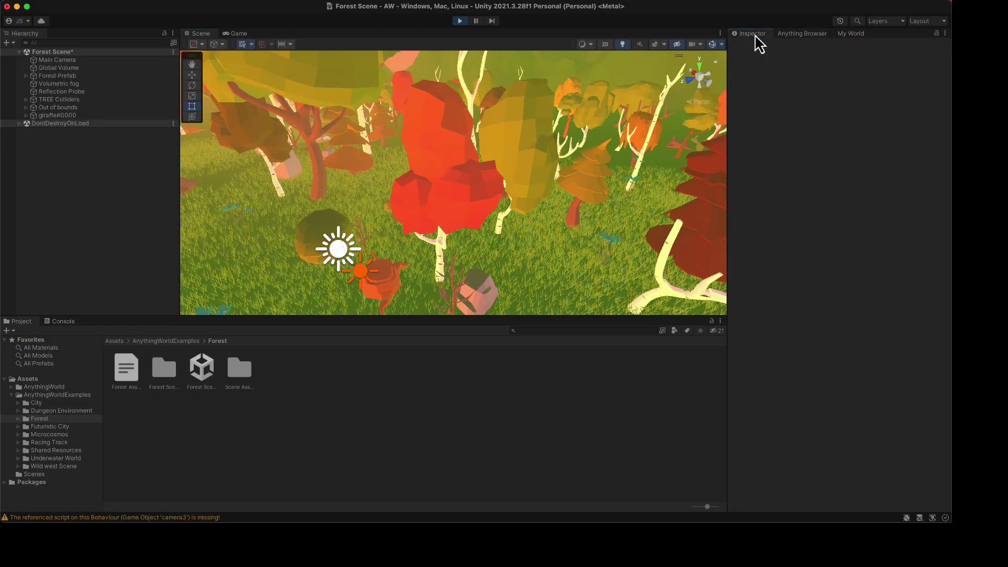
left_click(74, 116)
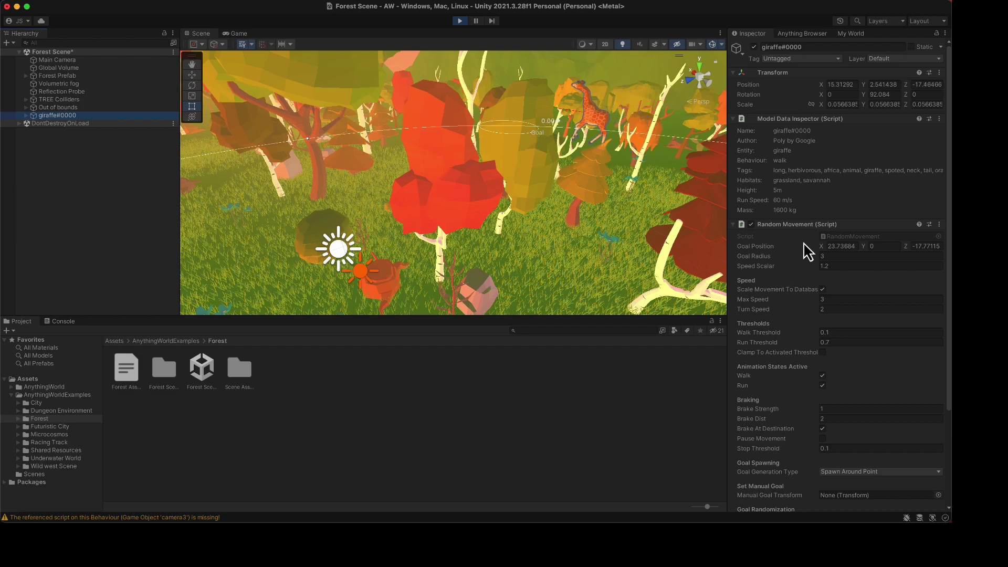
left_click(805, 36)
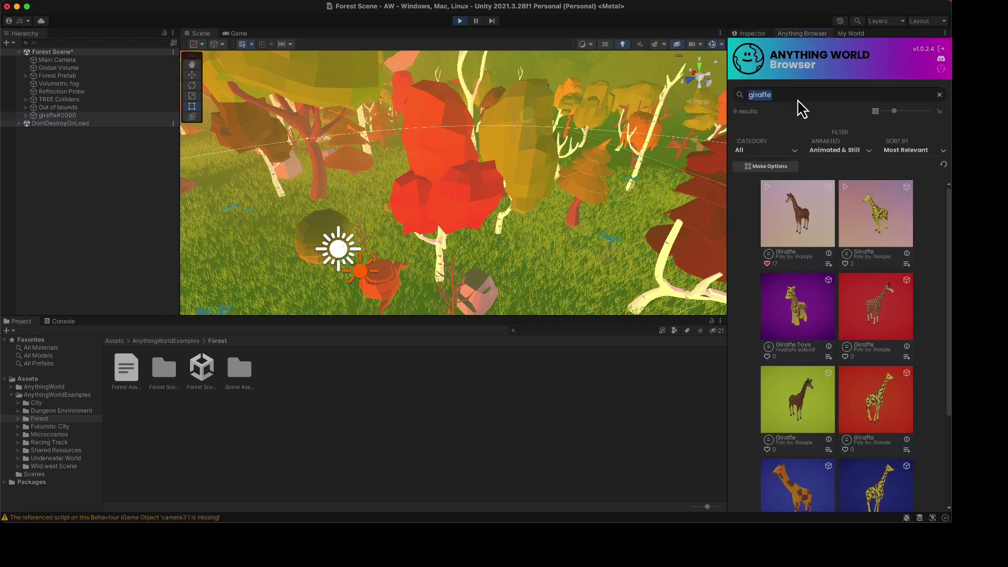
Search 'zebra' and add several zebra models to the playing Forest Scene, orbiting out over the forest.
type("zebra")
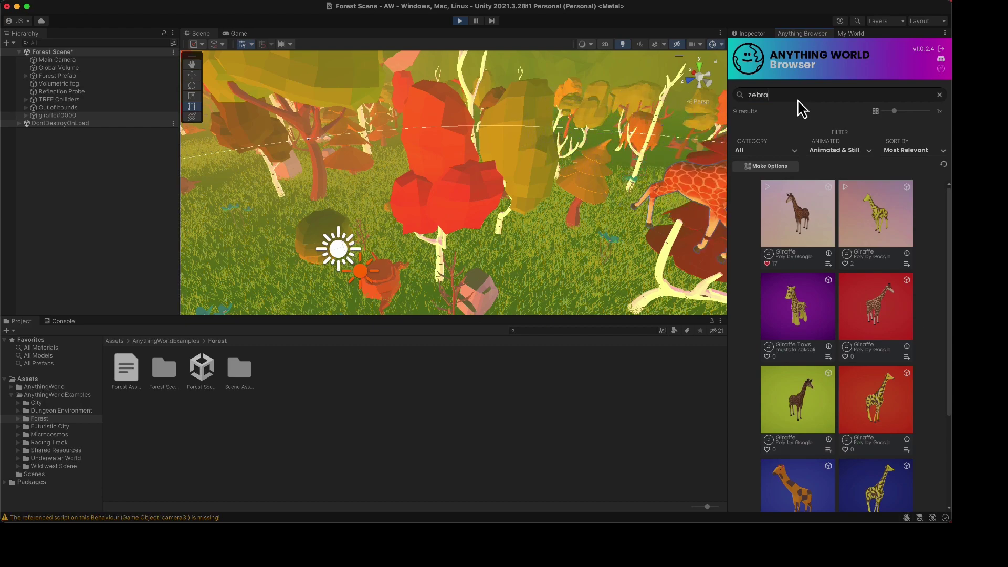
key("Return")
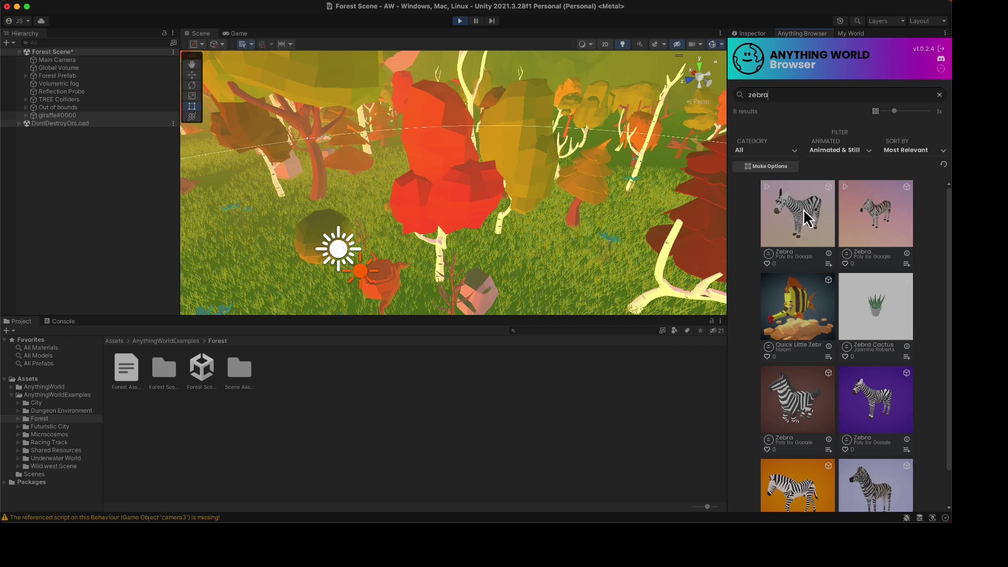
left_click(806, 218)
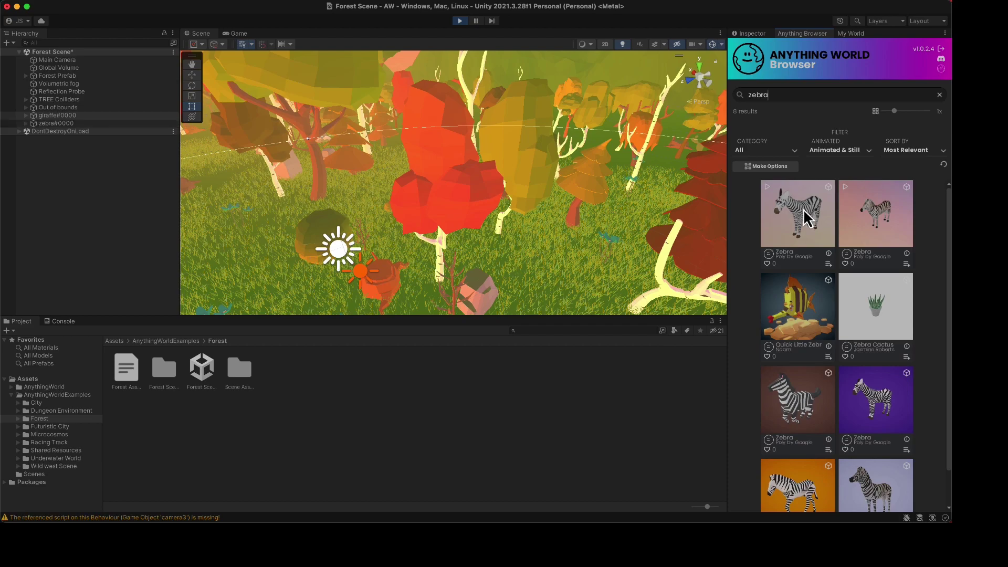
right_click_drag(540, 236, 475, 248)
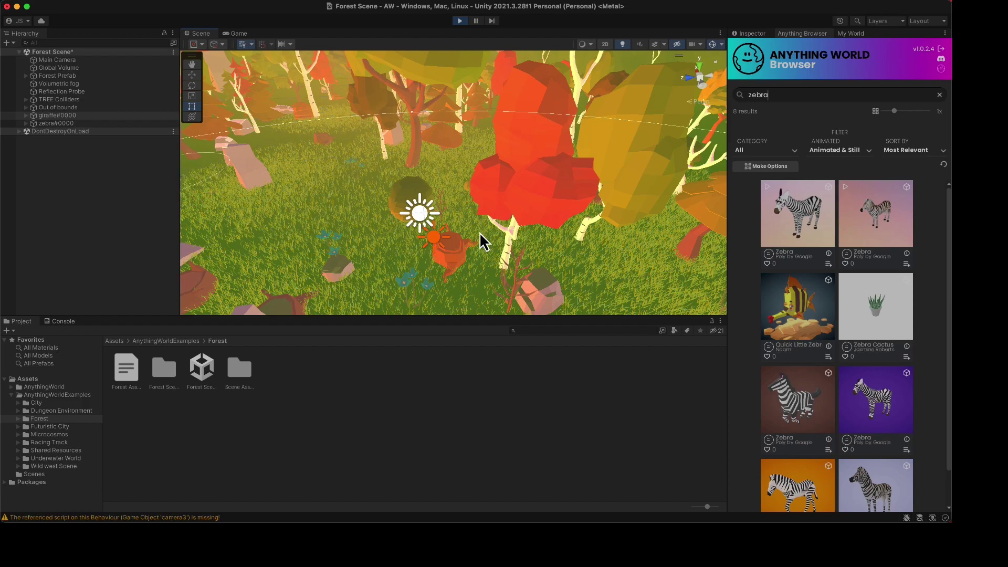
left_click(793, 226)
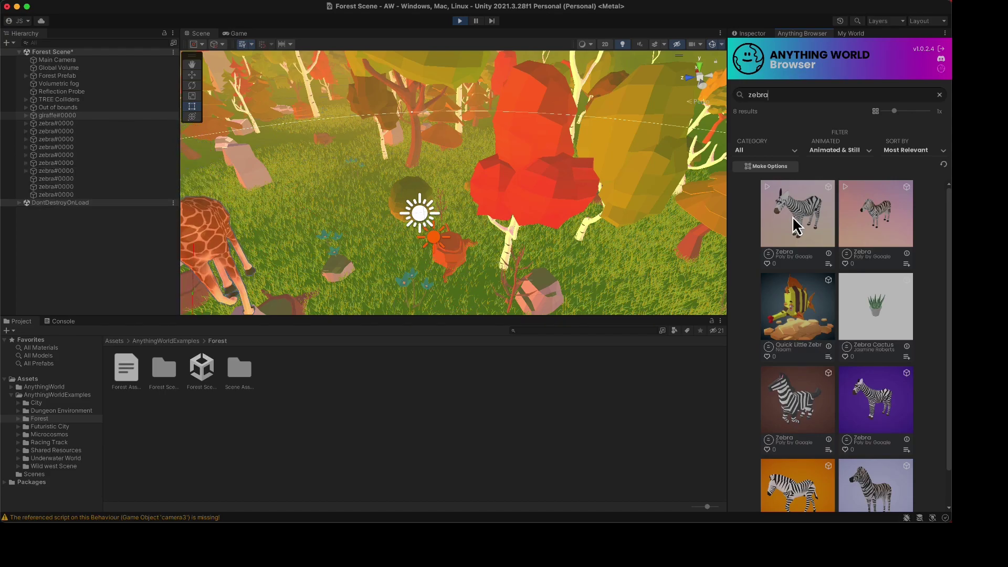
right_click_drag(461, 285, 7, 265)
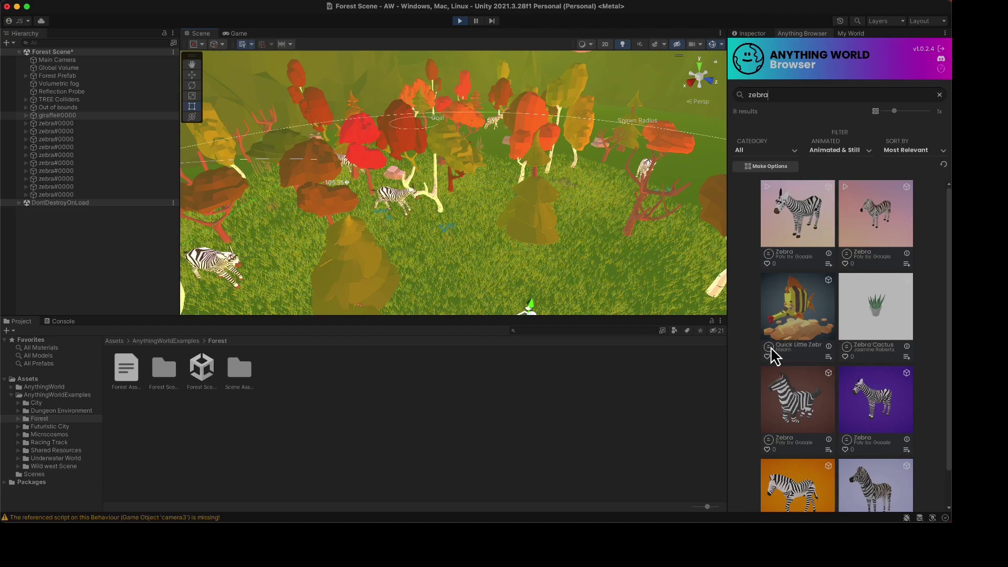
Like the first Zebra model and confirm My Likes now lists five models including it.
left_click(844, 35)
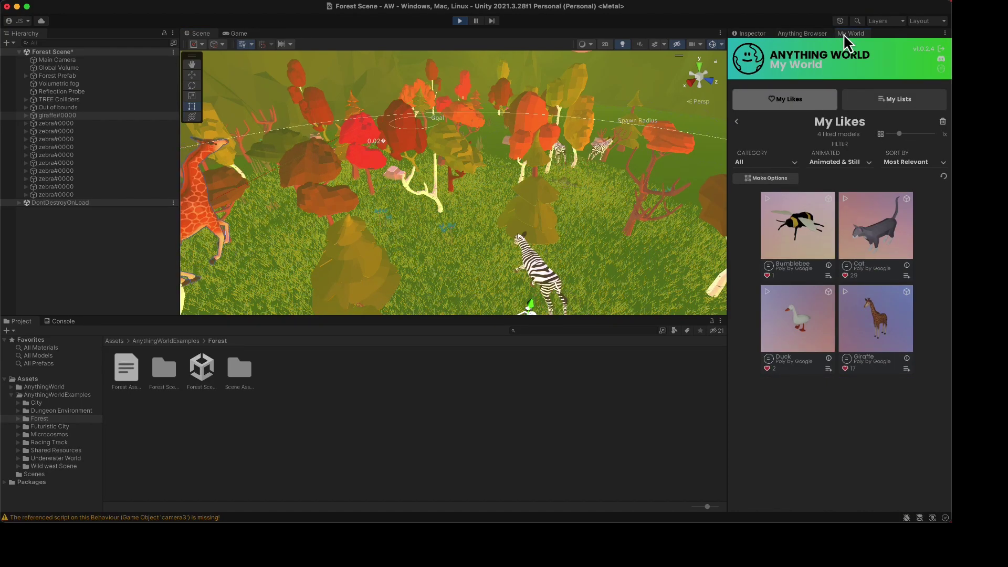
left_click(810, 35)
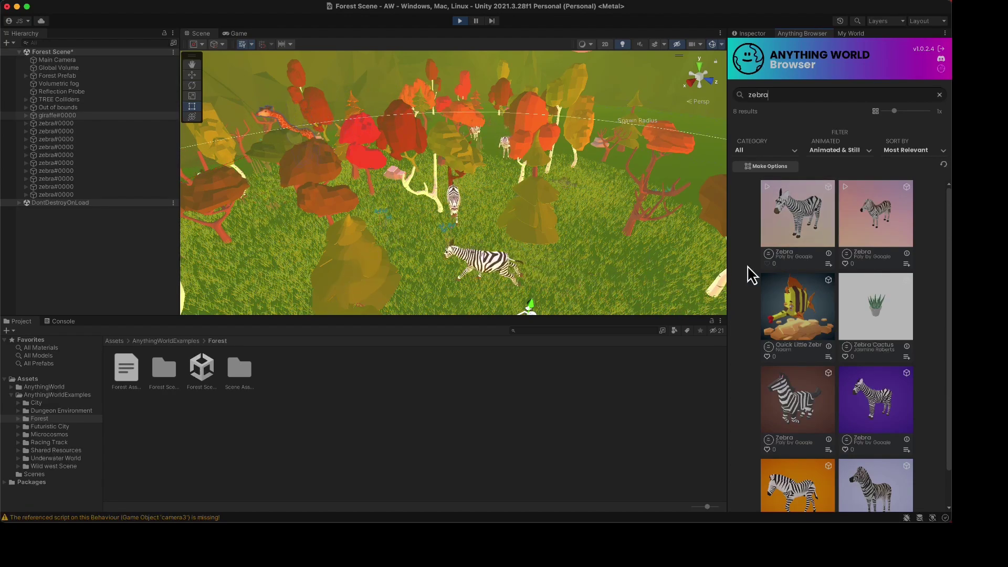
left_click(767, 263)
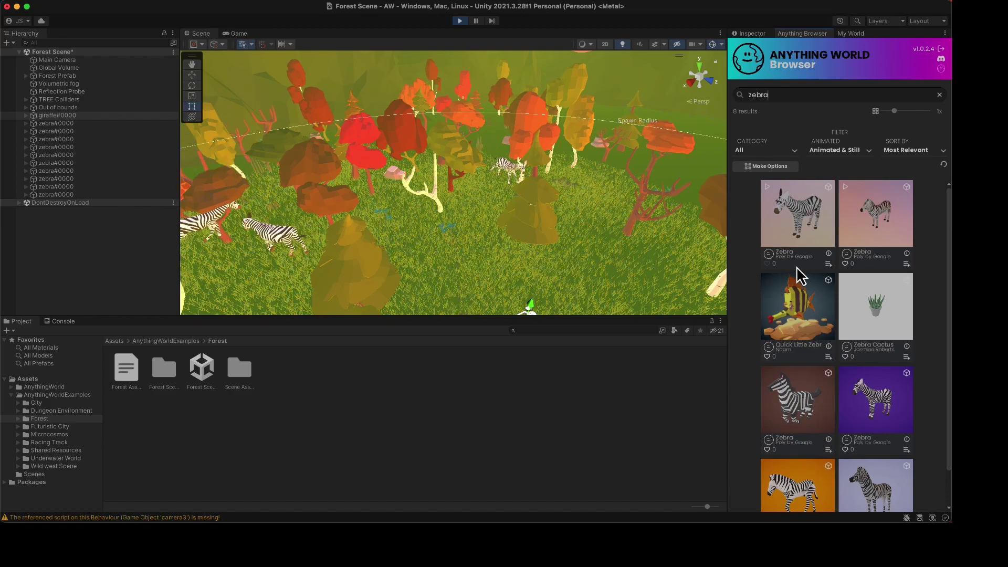
left_click(853, 33)
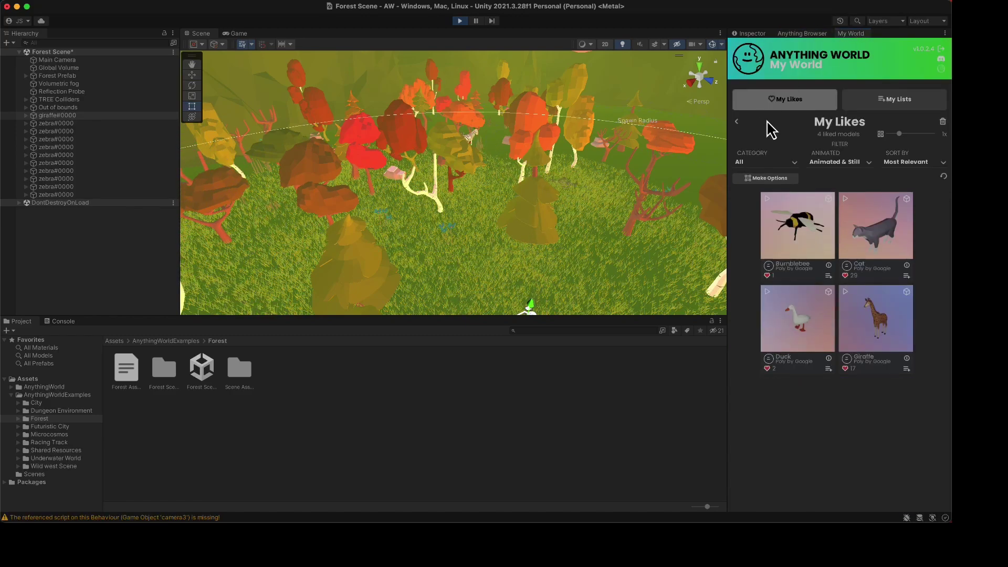
left_click(789, 102)
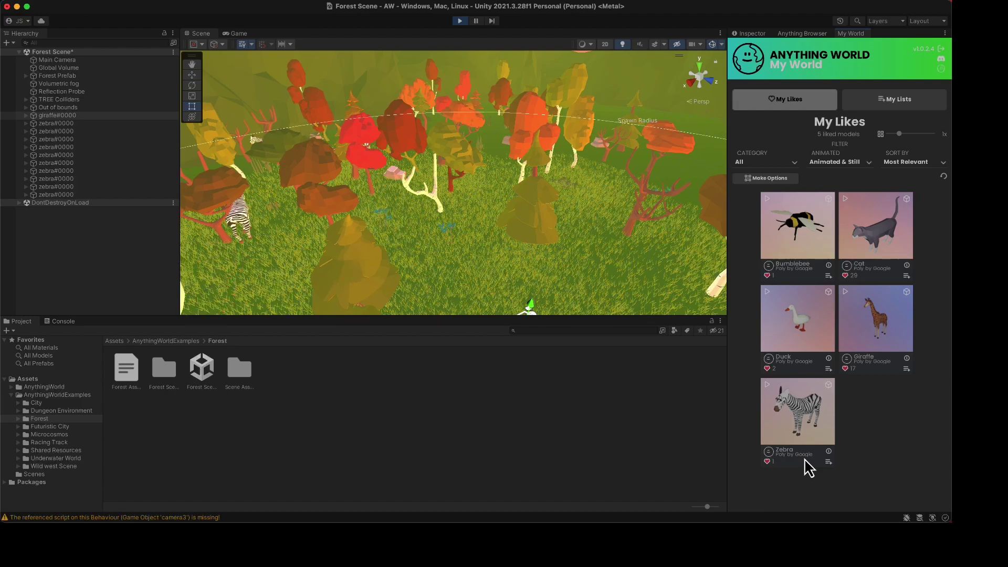
left_click(816, 34)
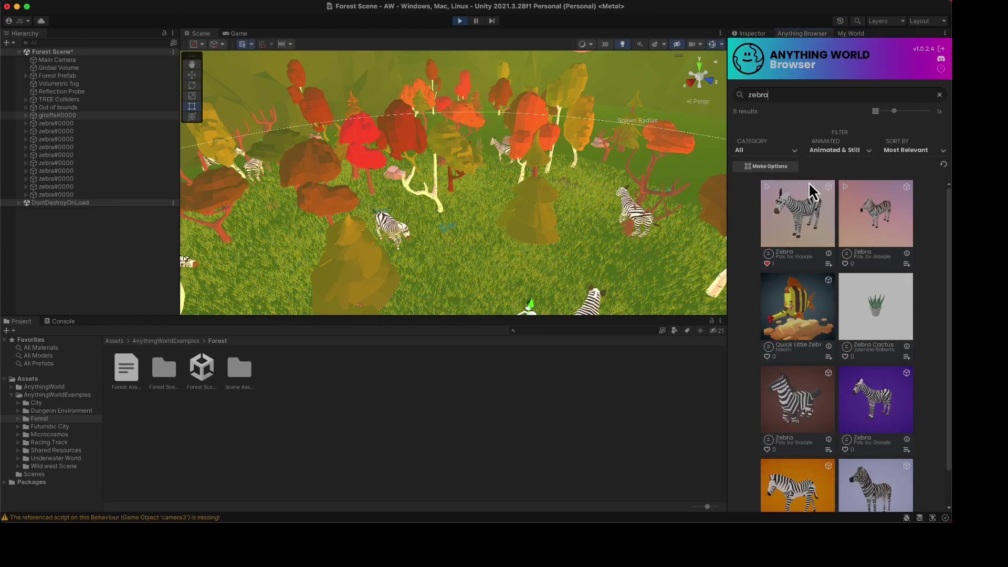
Save the first Zebra into a new collection named 'ZebraCollection' and check it under My Lists.
left_click(829, 264)
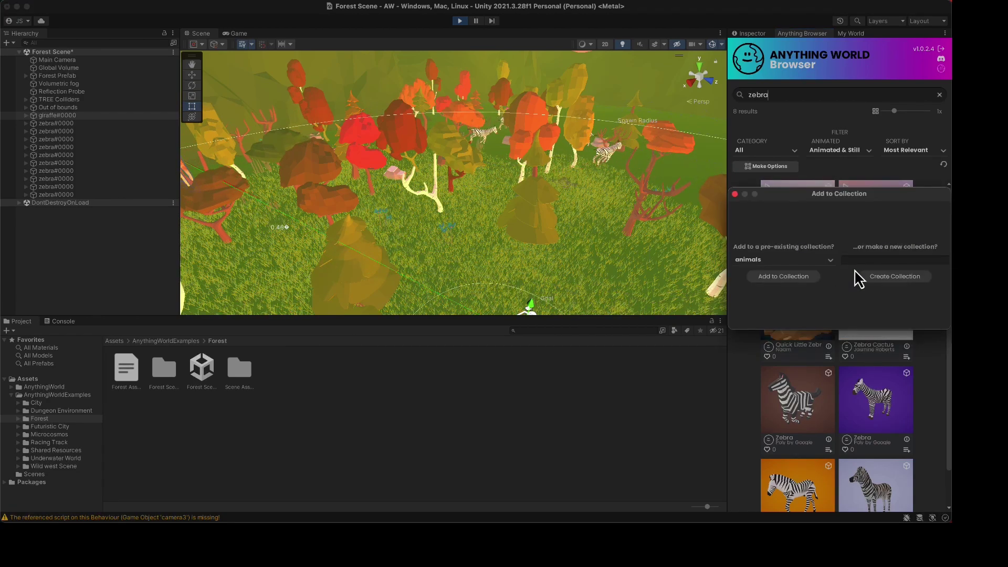
left_click(896, 262)
type("Ze")
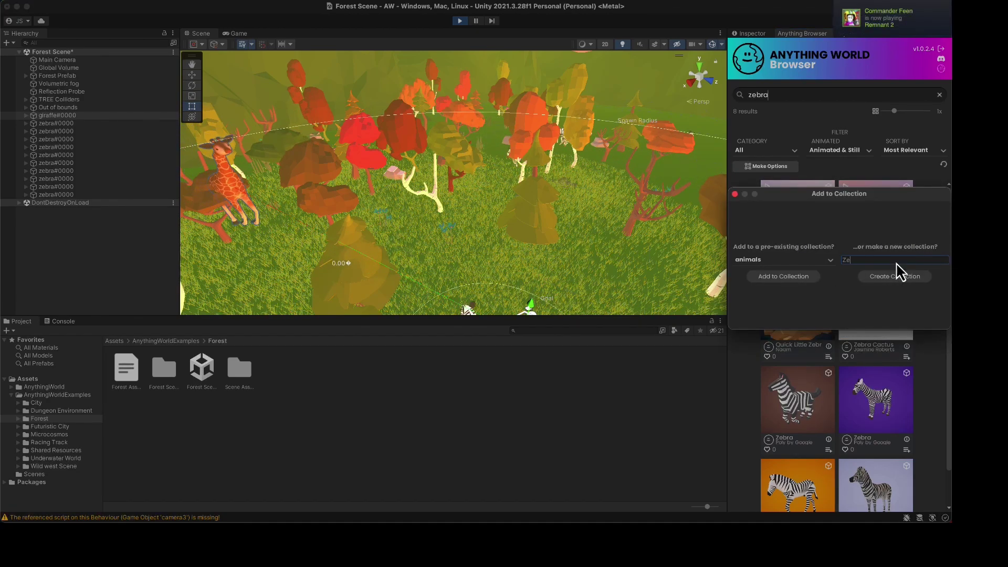
type("braCo")
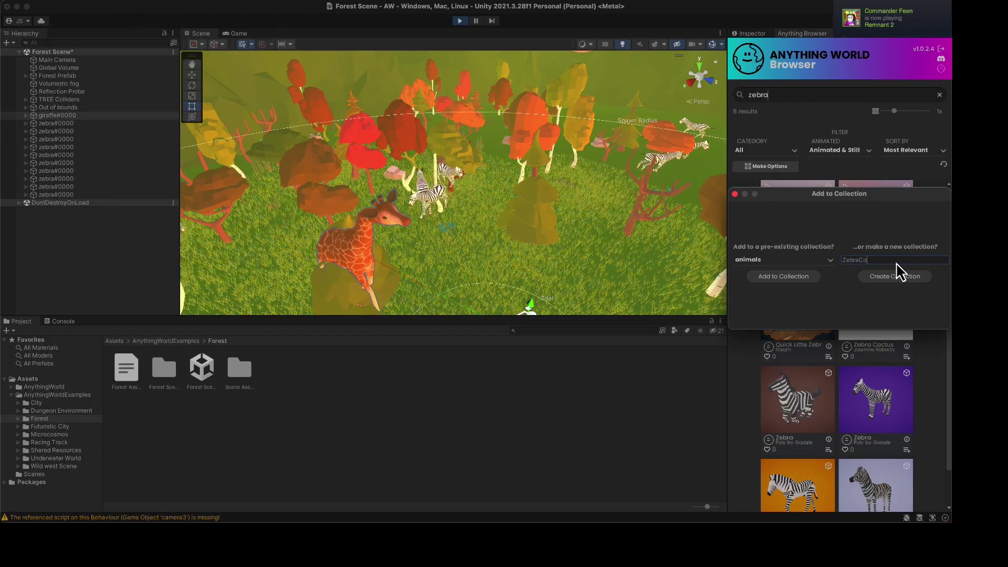
type("llection")
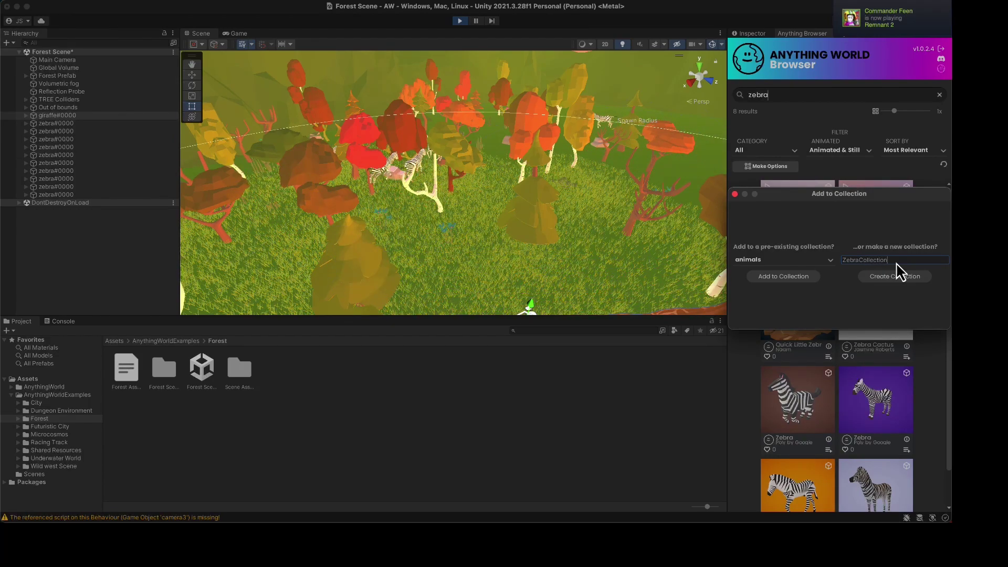
left_click(897, 277)
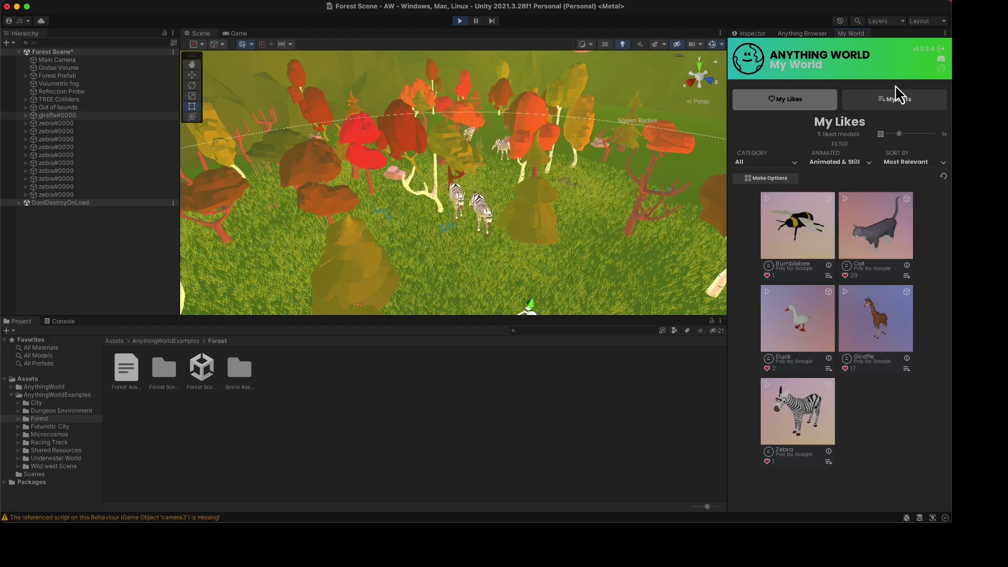
left_click(893, 99)
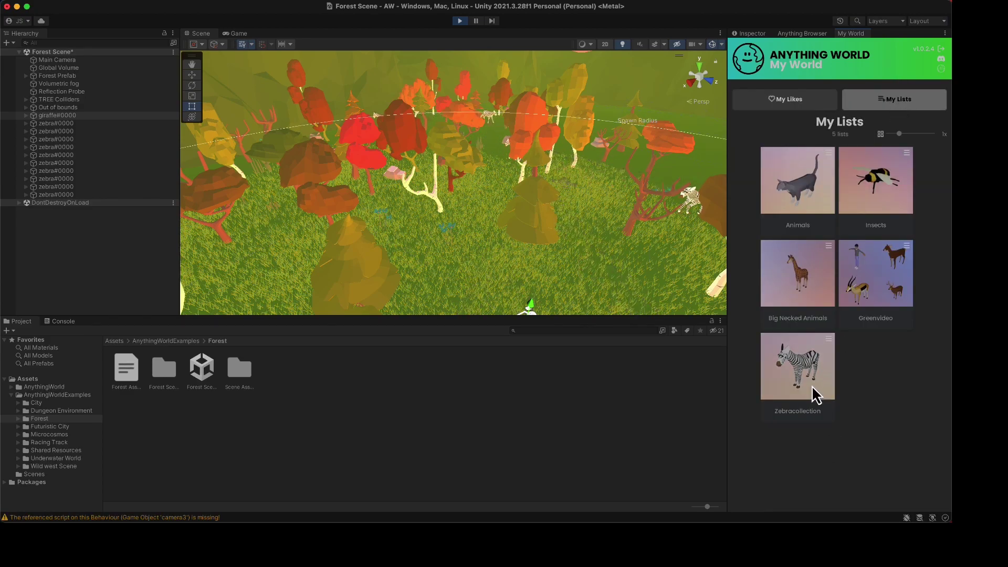
left_click(786, 103)
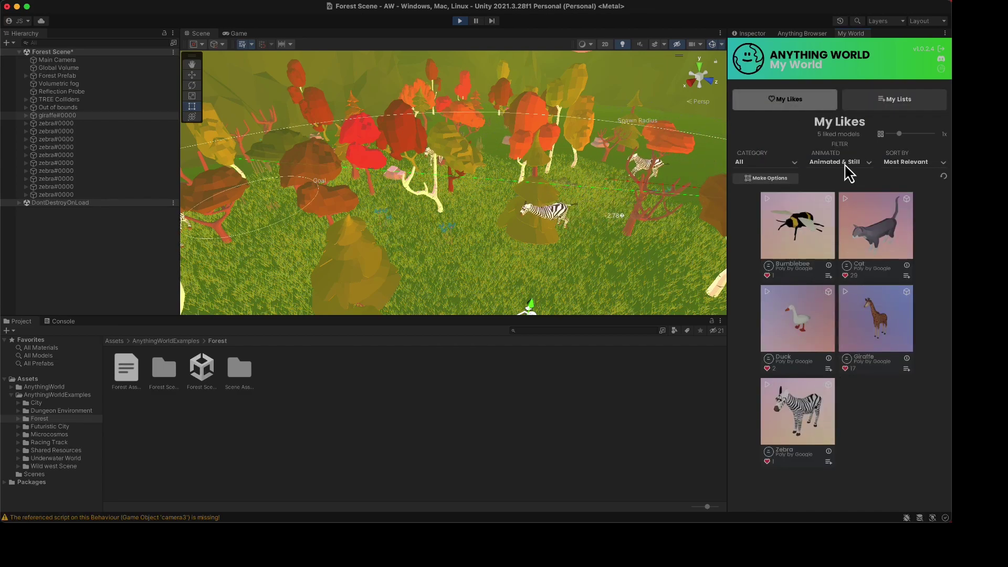
Add the second through fifth Zebra models to Zebracollection, then view My World's My Lists.
left_click(798, 33)
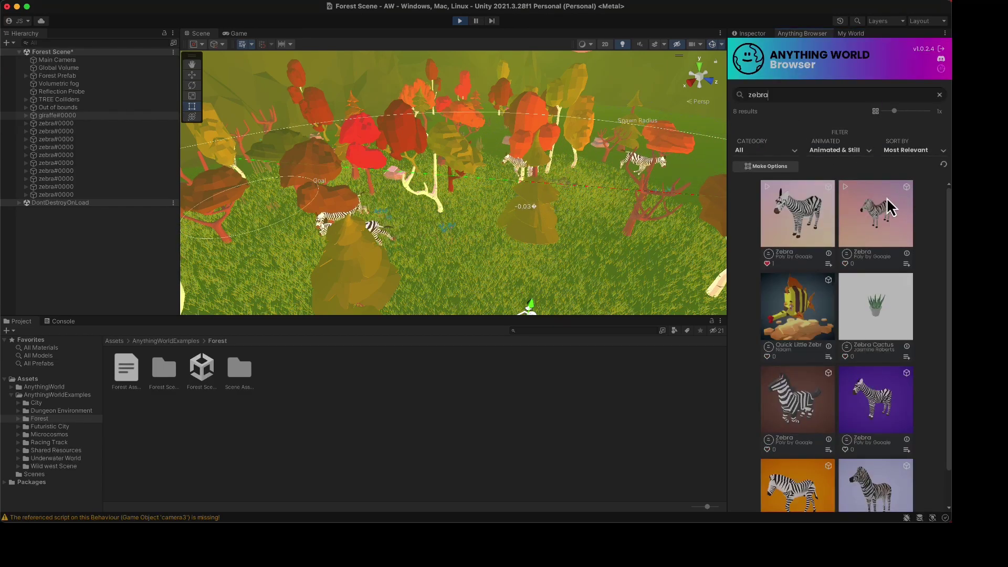
left_click(907, 264)
left_click(817, 261)
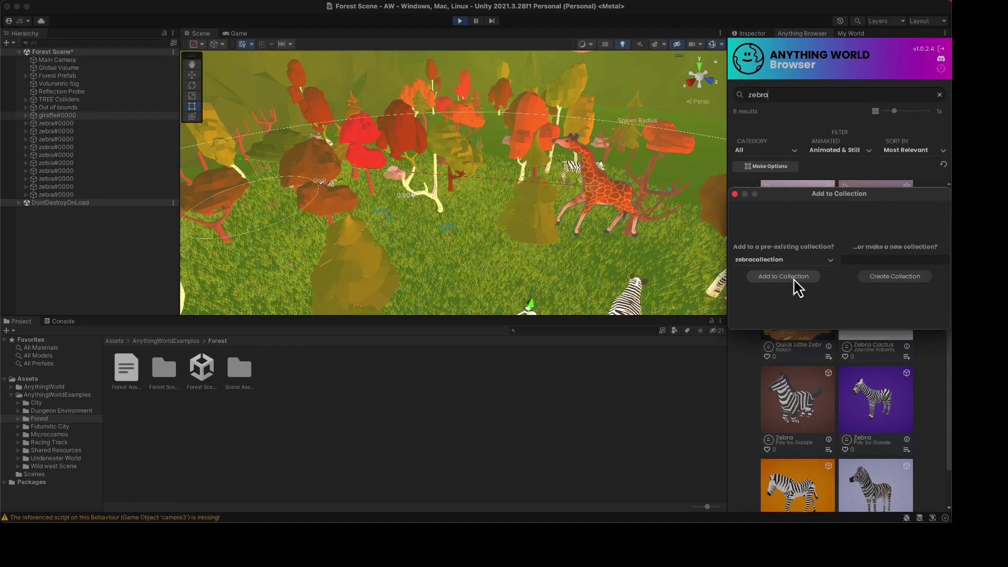
left_click(790, 280)
left_click(828, 449)
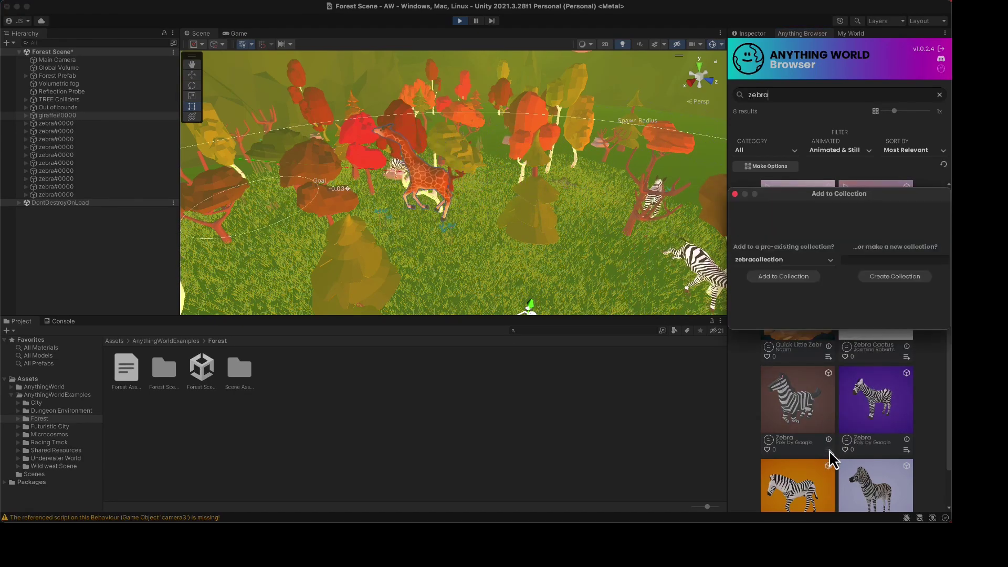
left_click(799, 283)
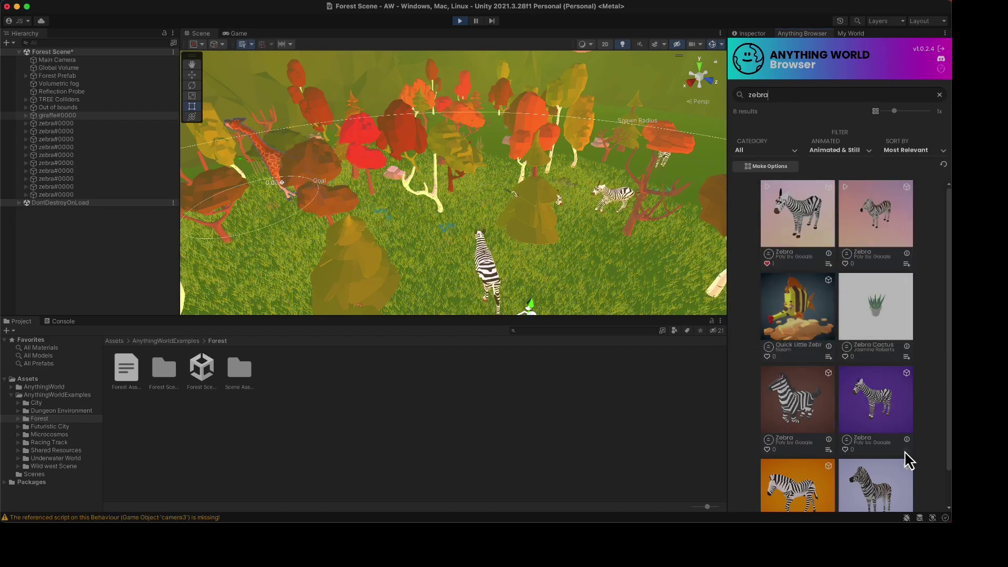
left_click(907, 450)
left_click(800, 280)
scroll(825, 441, "down", 2)
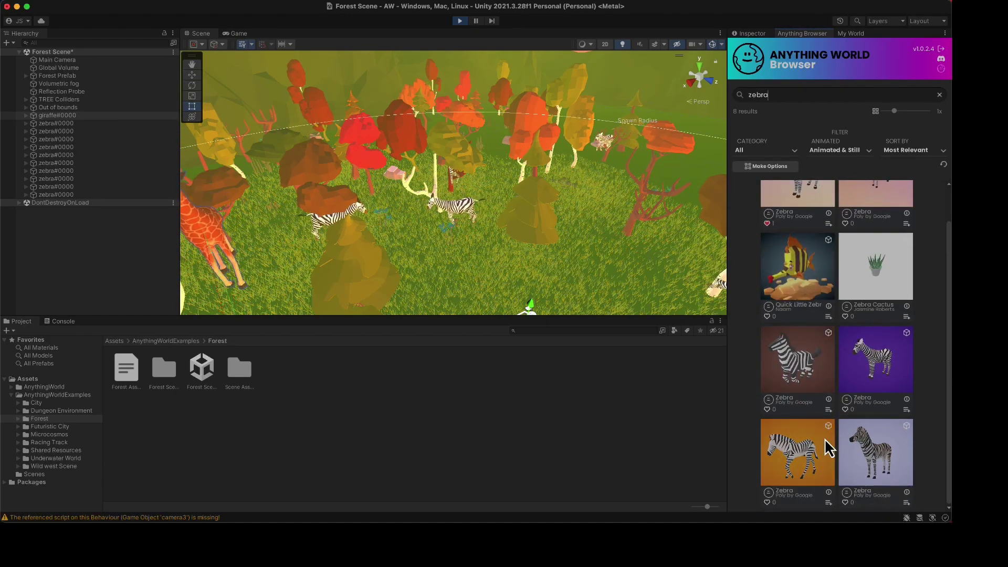
left_click(828, 503)
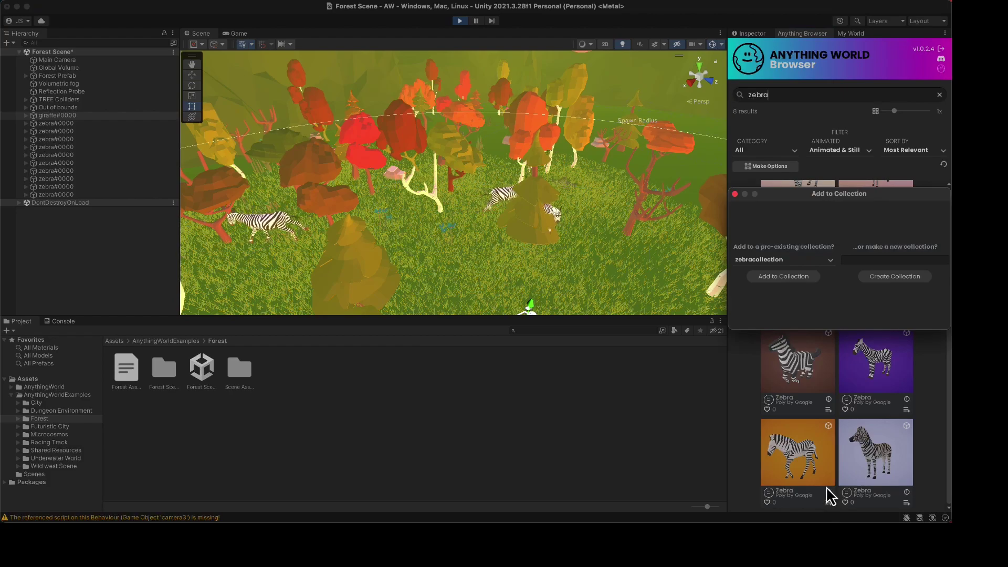
left_click(798, 286)
left_click(852, 34)
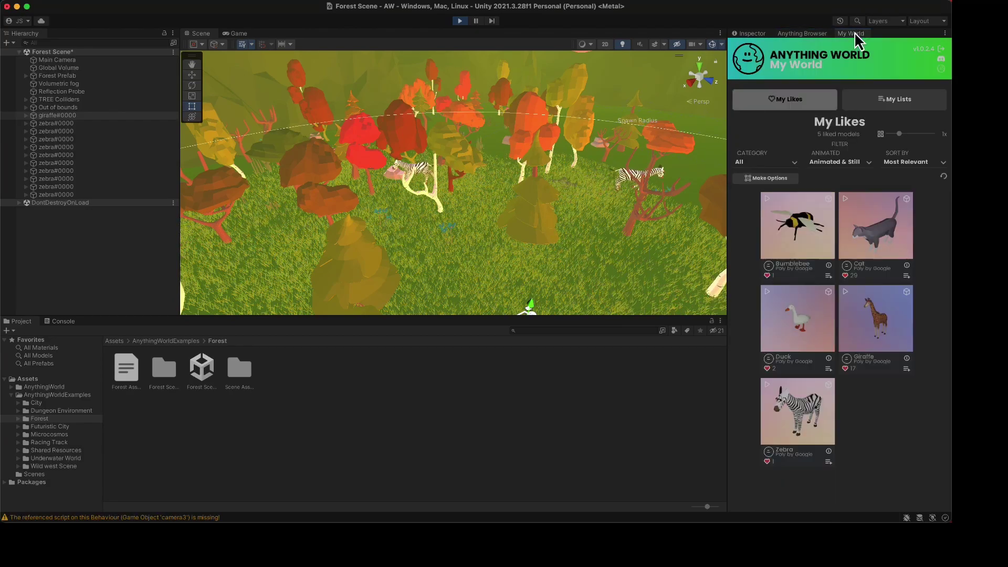
left_click(897, 99)
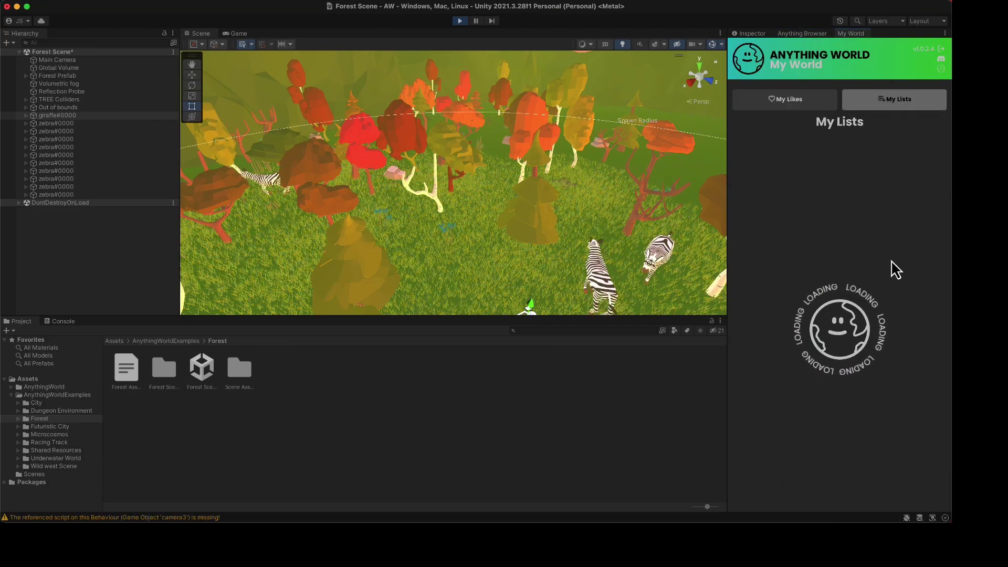
left_click(818, 362)
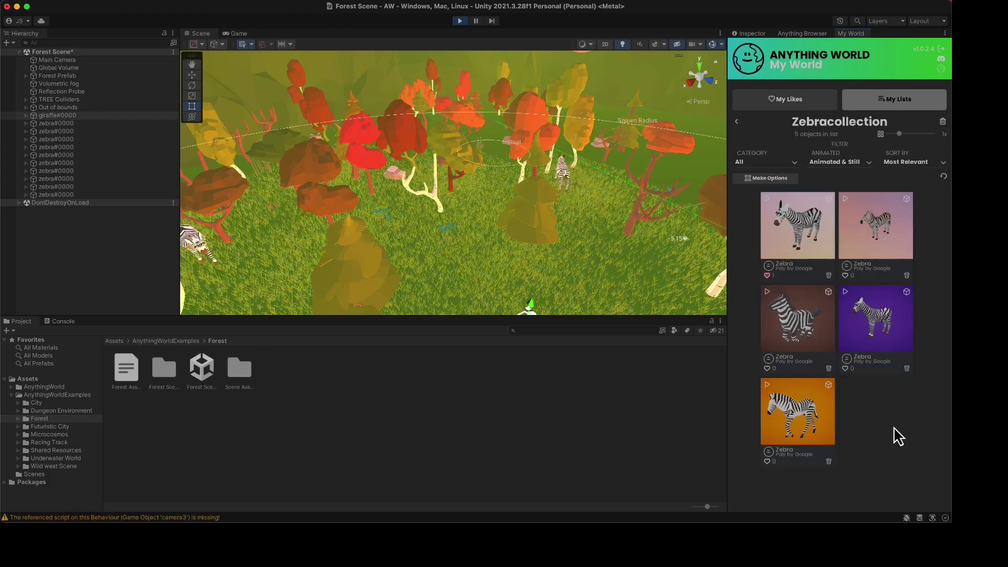